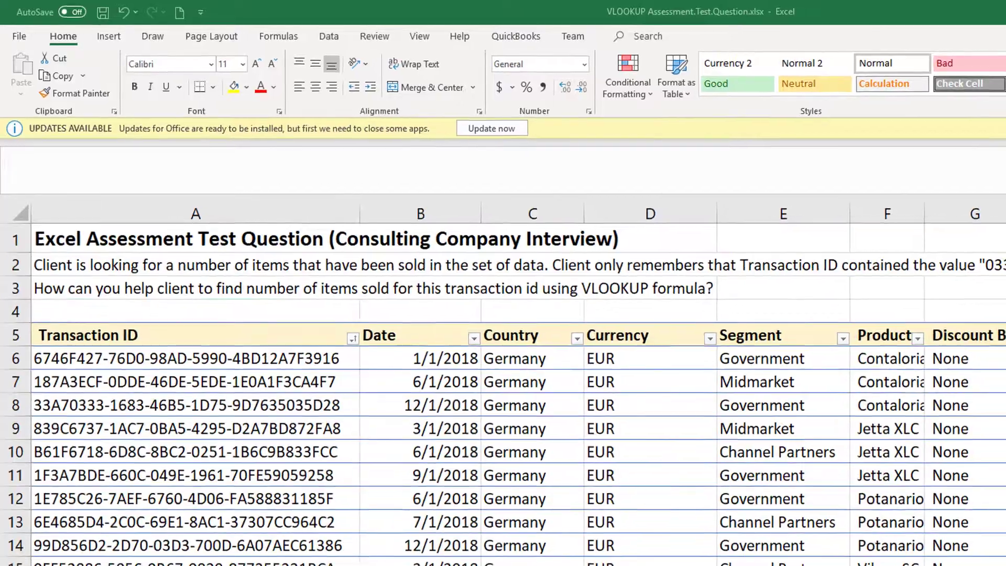
Scroll through the interview sheet's transaction IDs, then switch to the VLOOKUP Tutorial Source Files workbook.
left_click(202, 323)
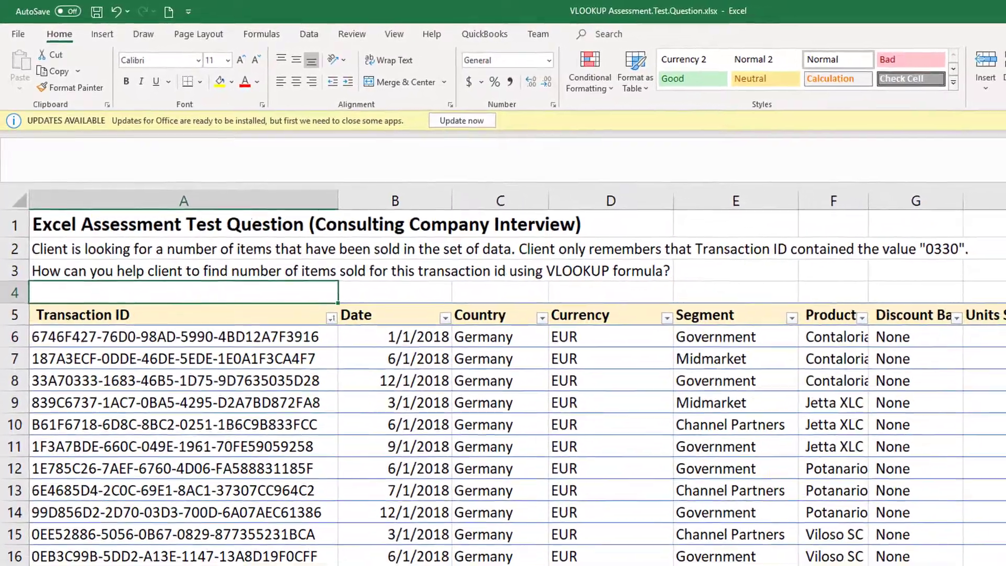
scroll(503, 366, "down", 20)
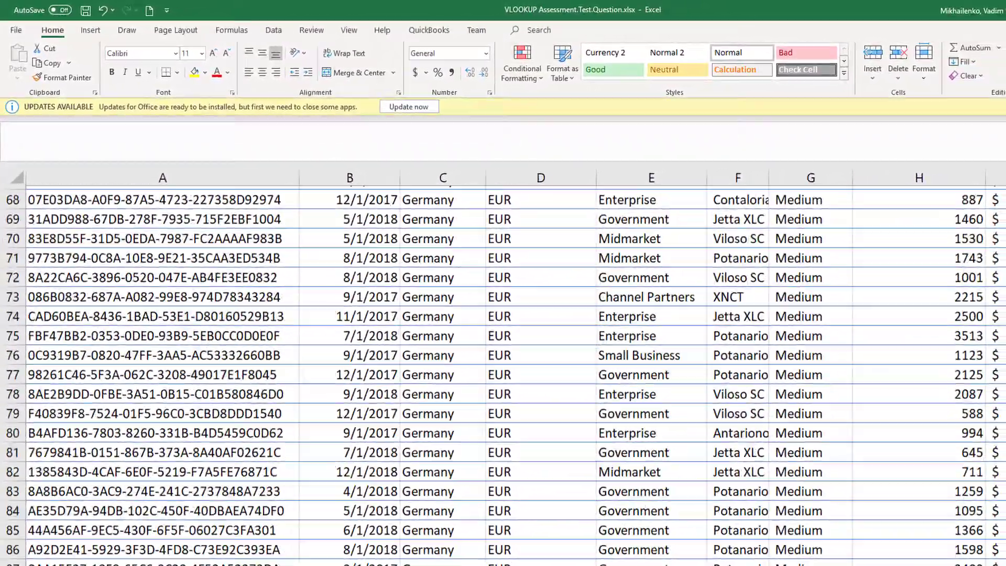
scroll(1000, 268, "down", 20)
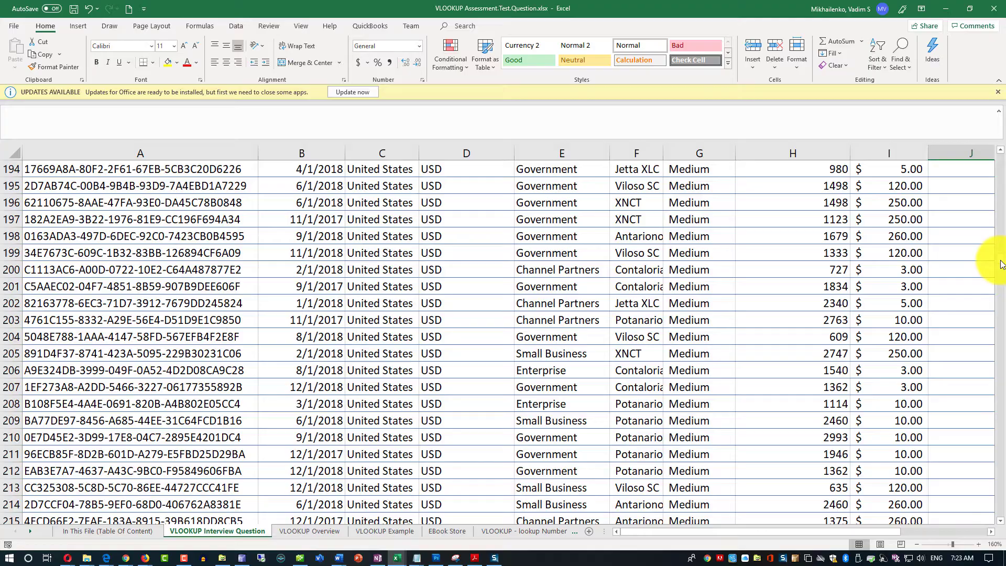
left_click_drag(1000, 176, 1001, 137)
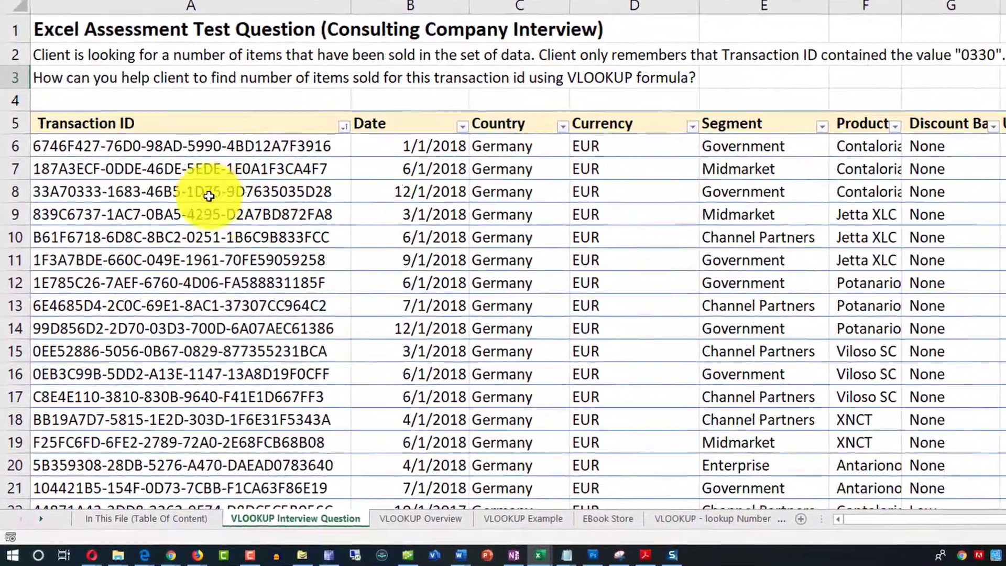
left_click(219, 171)
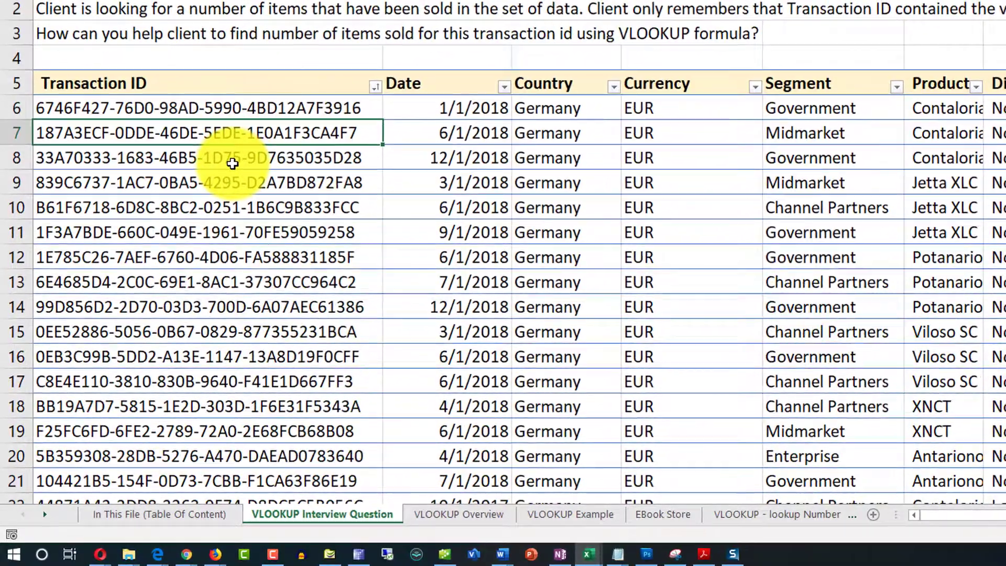
left_click(261, 158)
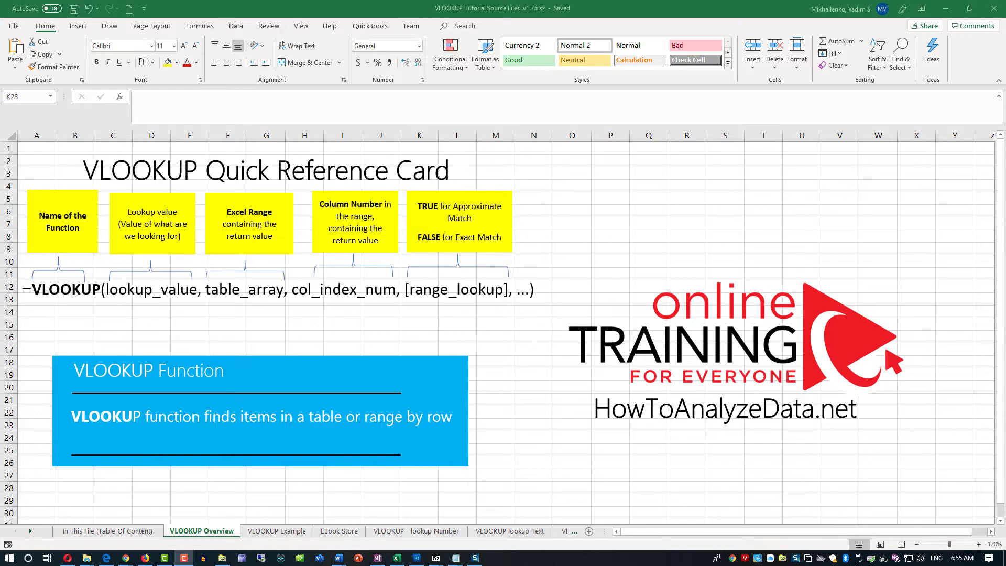
left_click(197, 537)
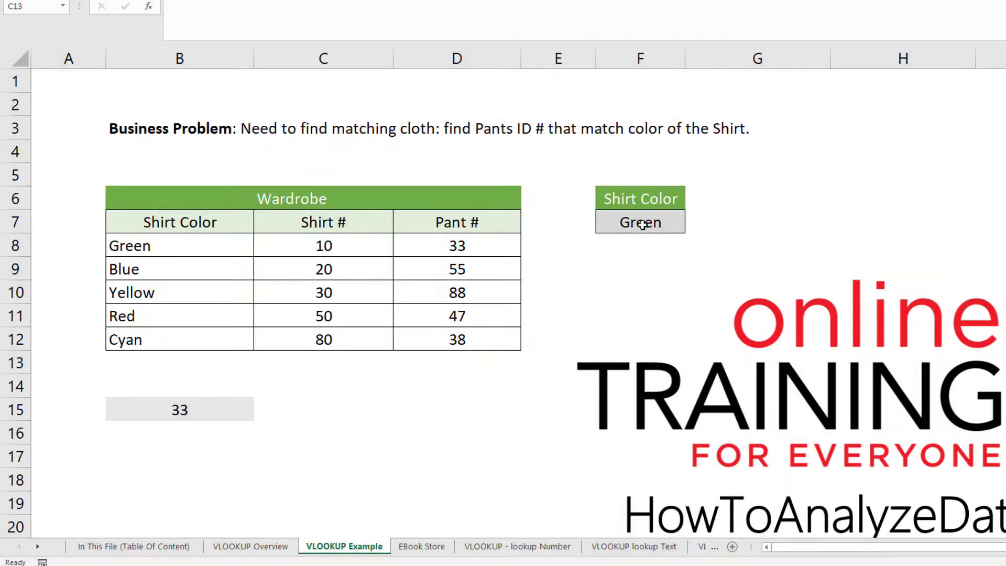
Select the shirt colour Green in F7 on the VLOOKUP Example sheet.
left_click(644, 228)
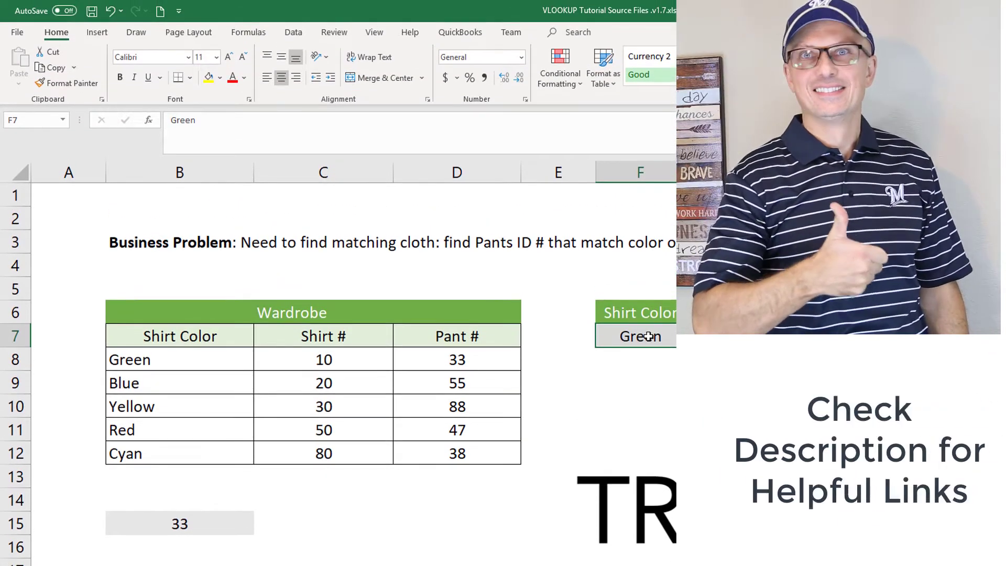
Inspect B15's formula =VLOOKUP(F7,B8:D12,3,FALSE) returning 33, cancelling the edit to leave it unchanged.
left_click(283, 523)
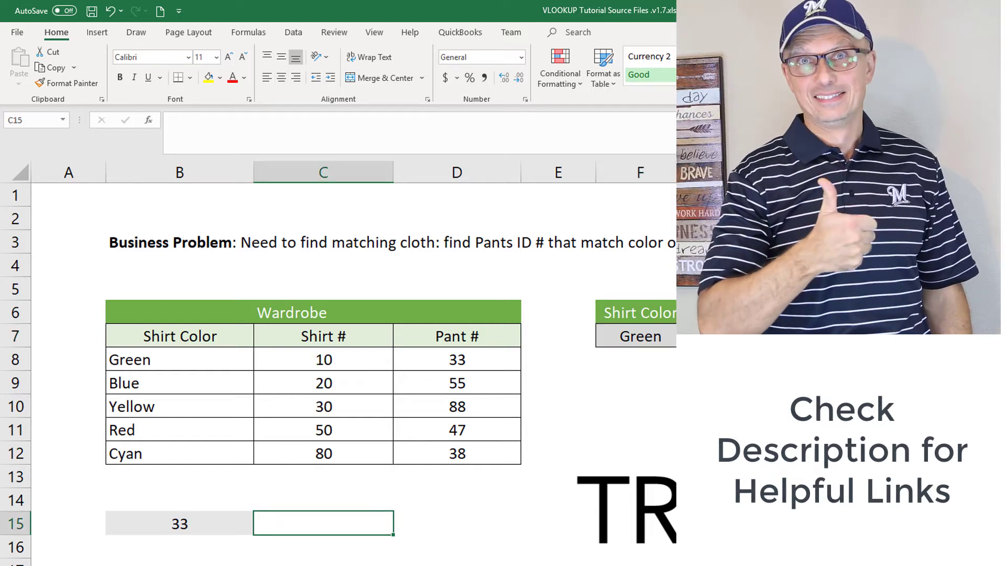
left_click(215, 522)
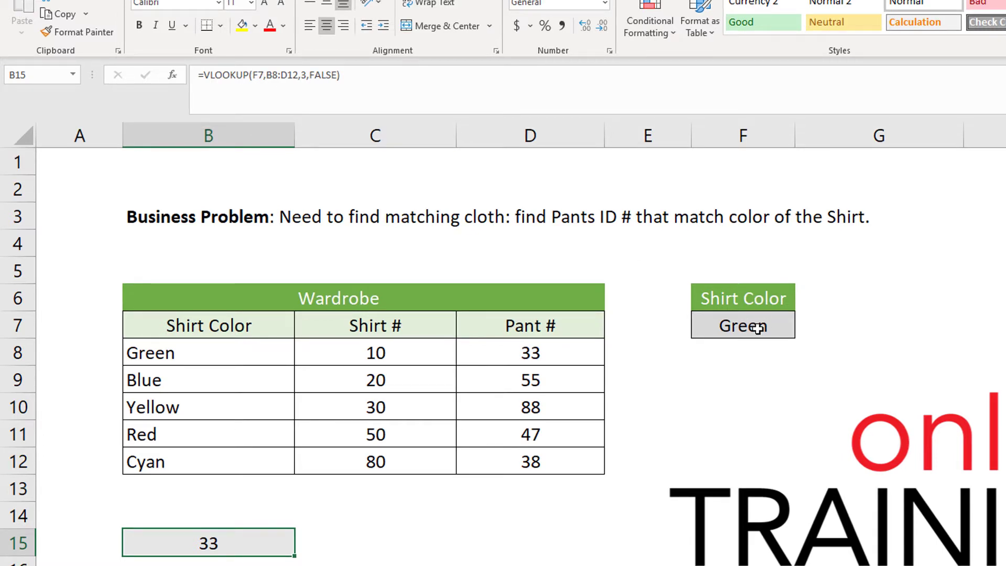
left_click(273, 75)
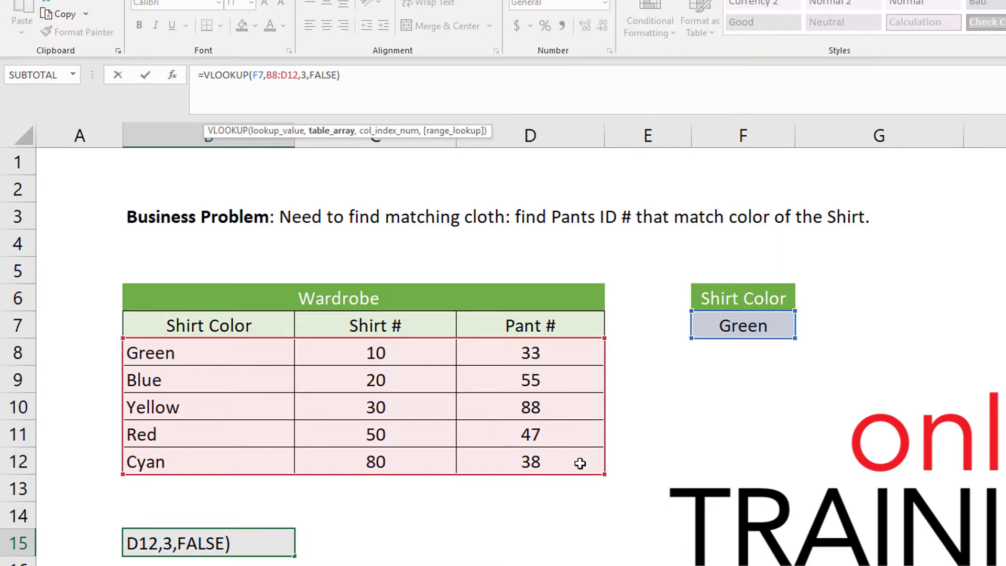
left_click(302, 77)
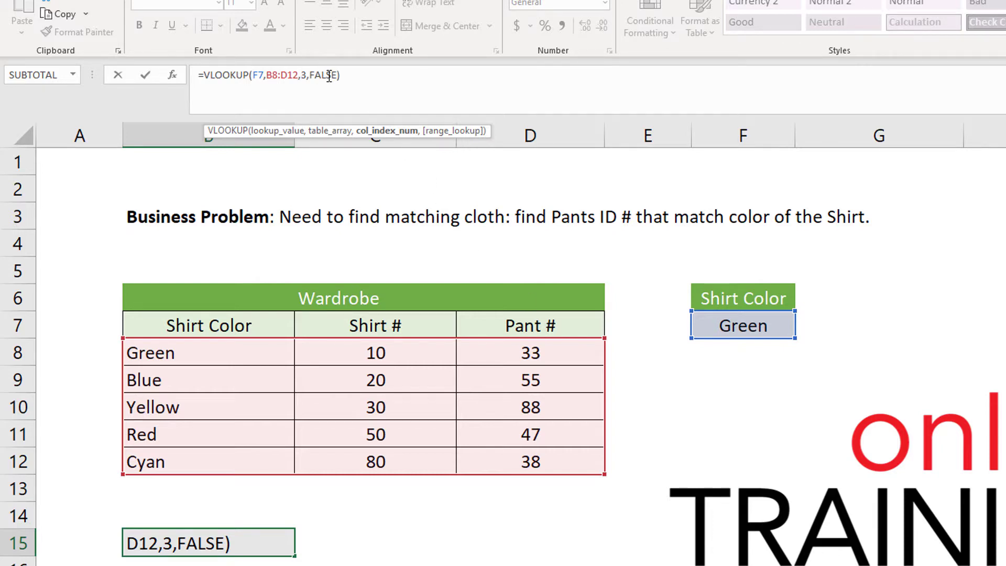
key("Down")
key("Down")
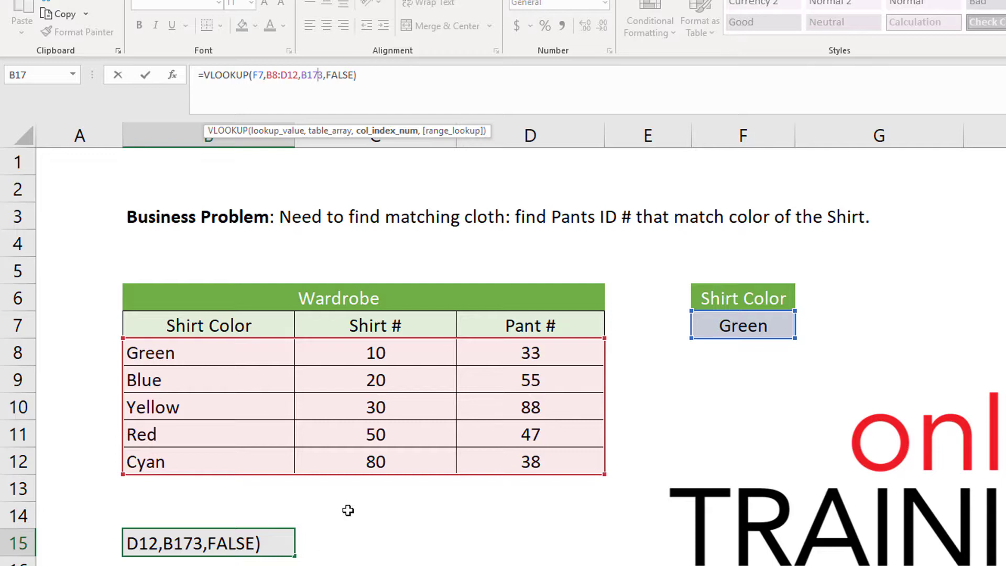
key("Escape")
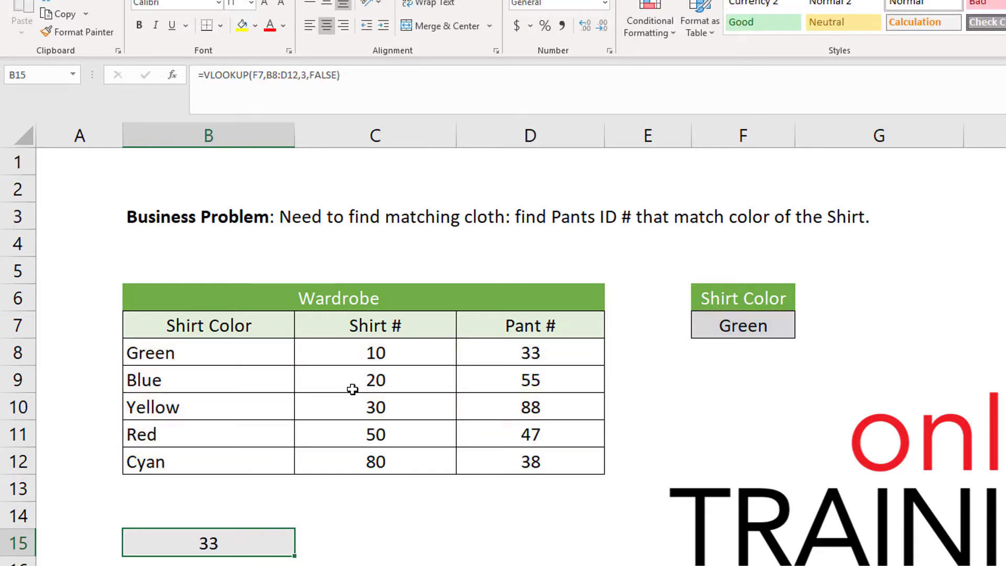
left_click(537, 353)
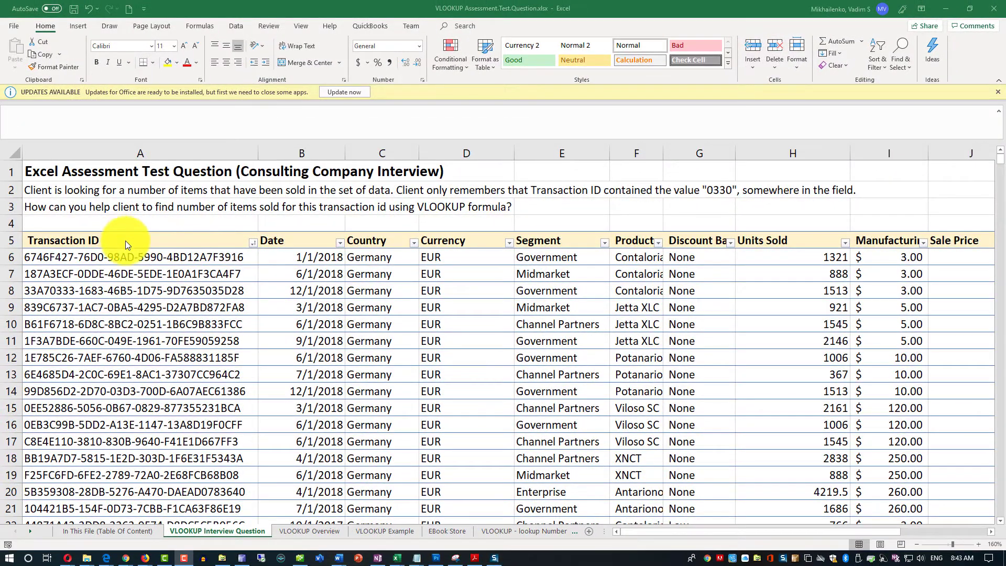
left_click(129, 240)
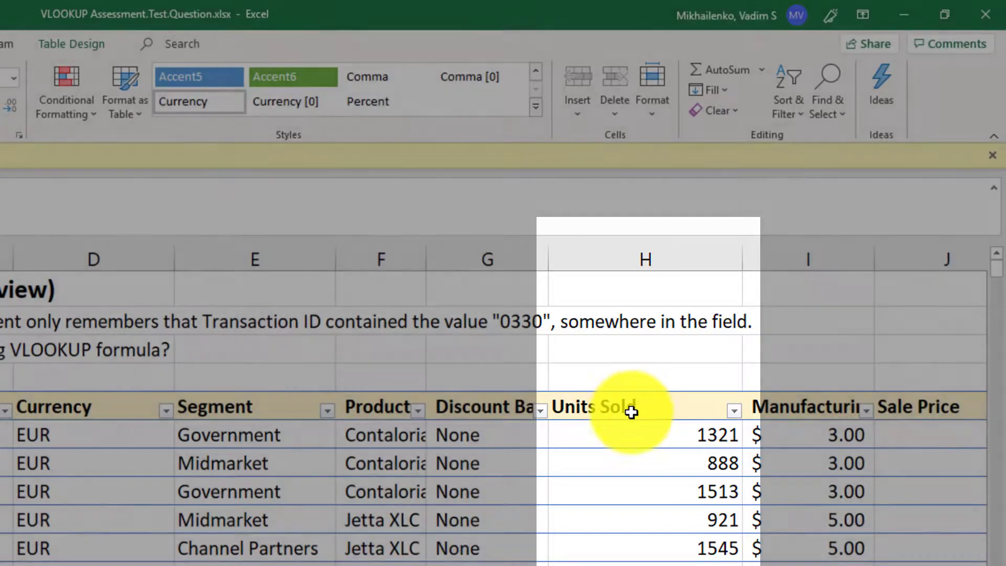
left_click(635, 261)
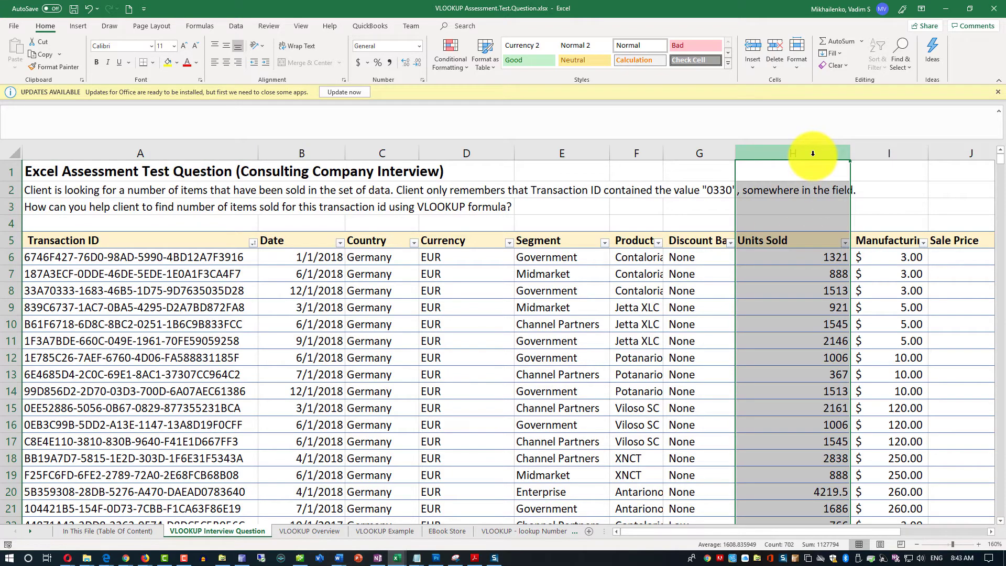
left_click(208, 241)
left_click(299, 241)
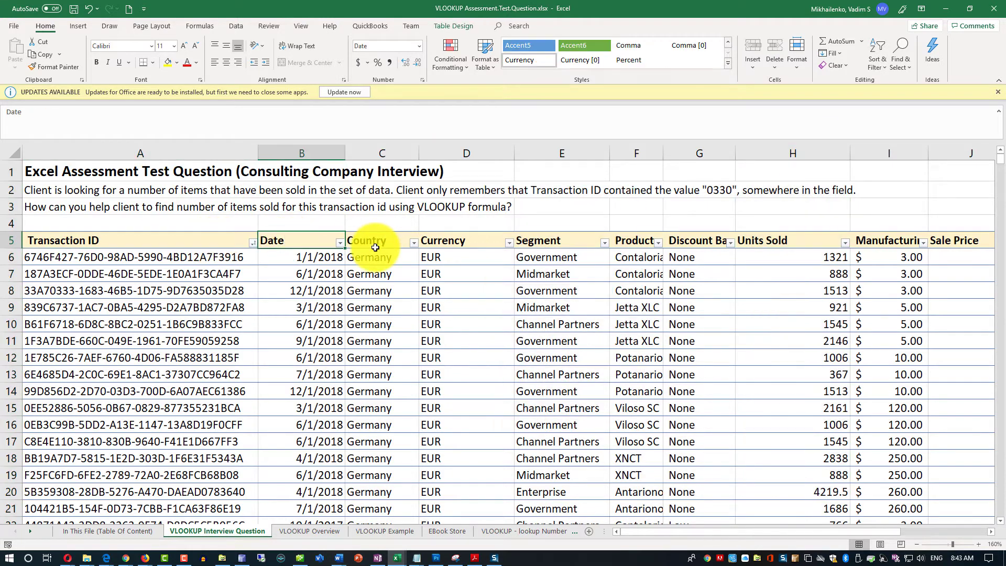
left_click(375, 244)
left_click(442, 240)
left_click(548, 241)
left_click(633, 241)
left_click(718, 241)
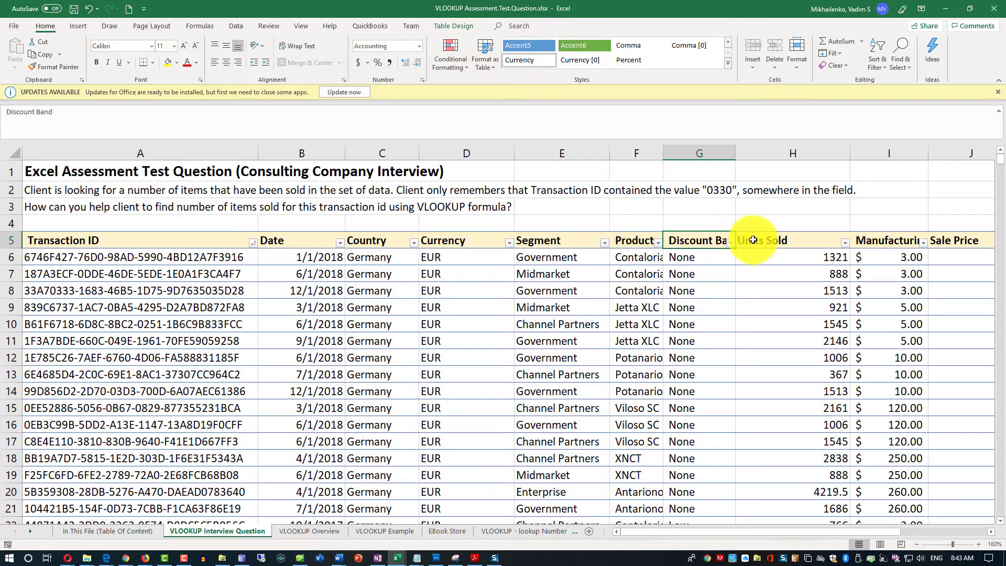
left_click(753, 239)
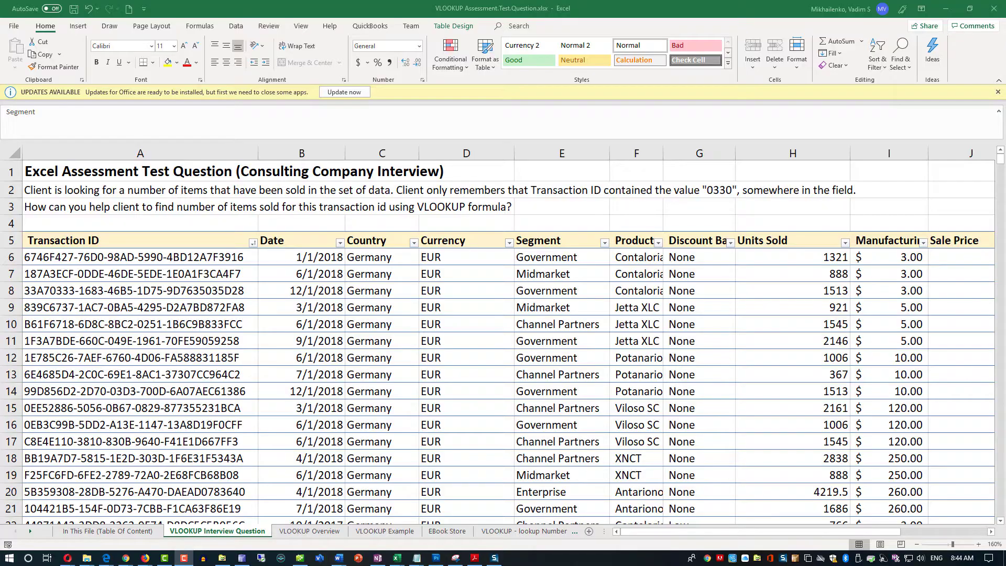
left_click(225, 241)
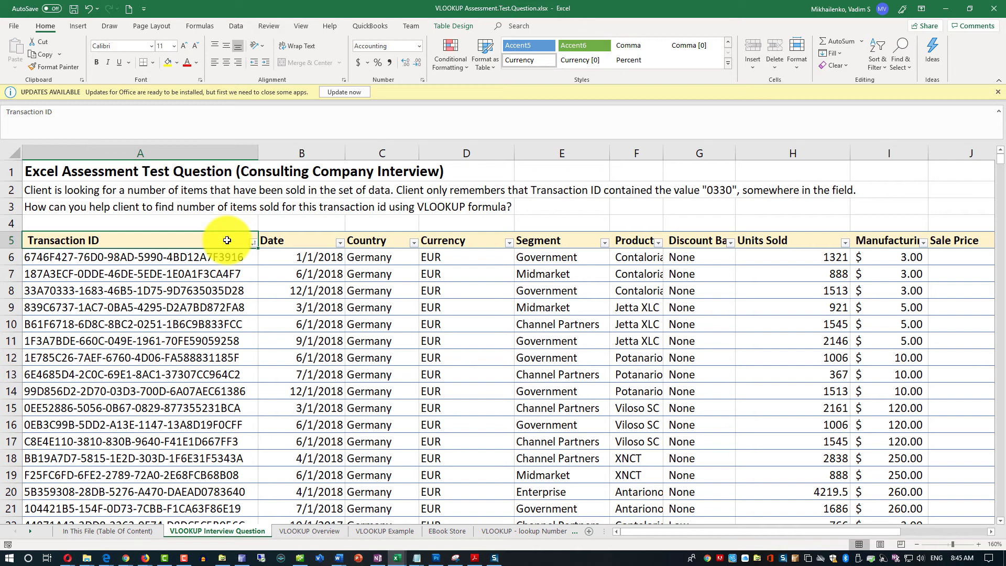
key("ctrl+Down")
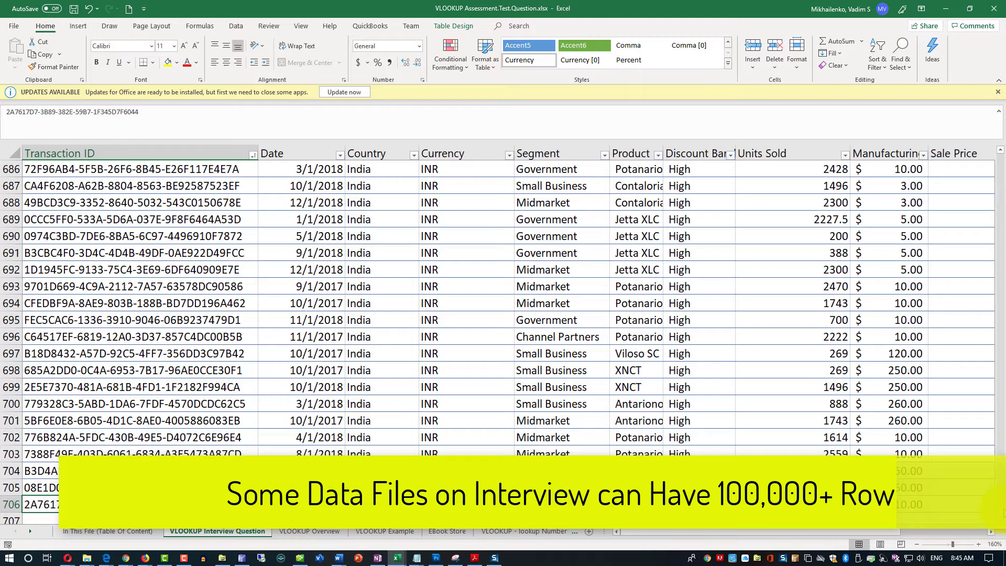
left_click_drag(1000, 511, 1002, 488)
left_click_drag(1001, 411, 1002, 331)
left_click_drag(1003, 234, 1000, 163)
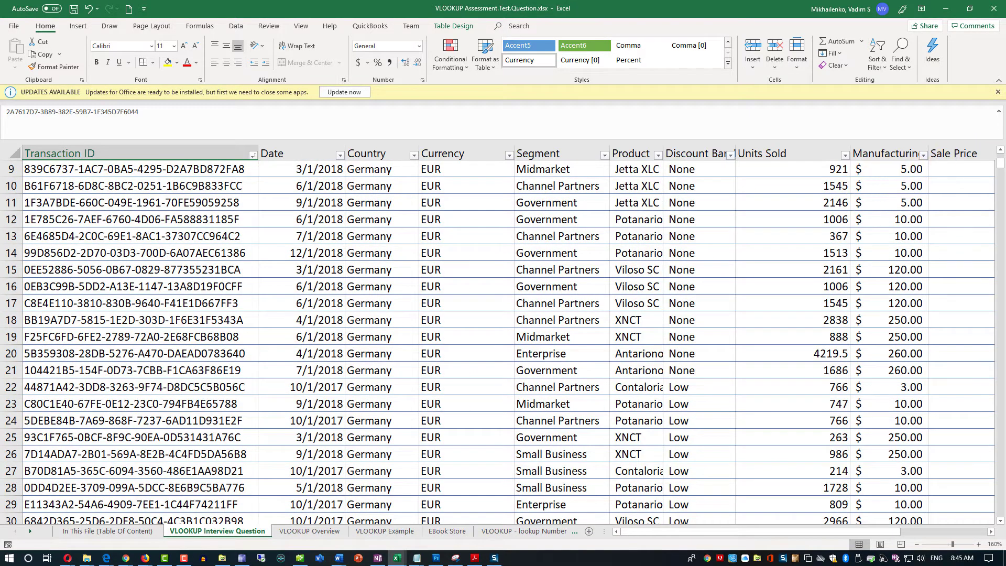
left_click_drag(1002, 167, 1002, 154)
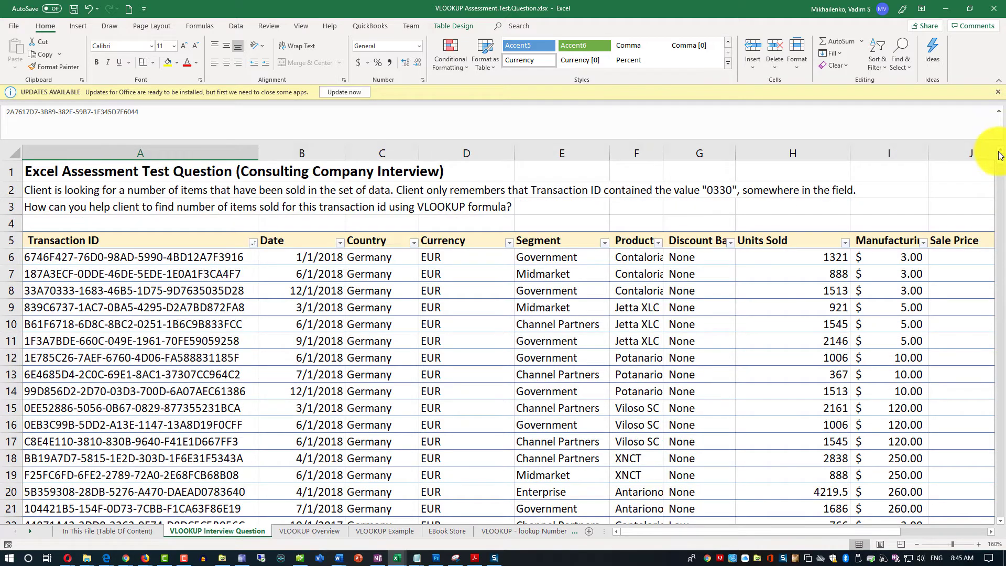
left_click(226, 263)
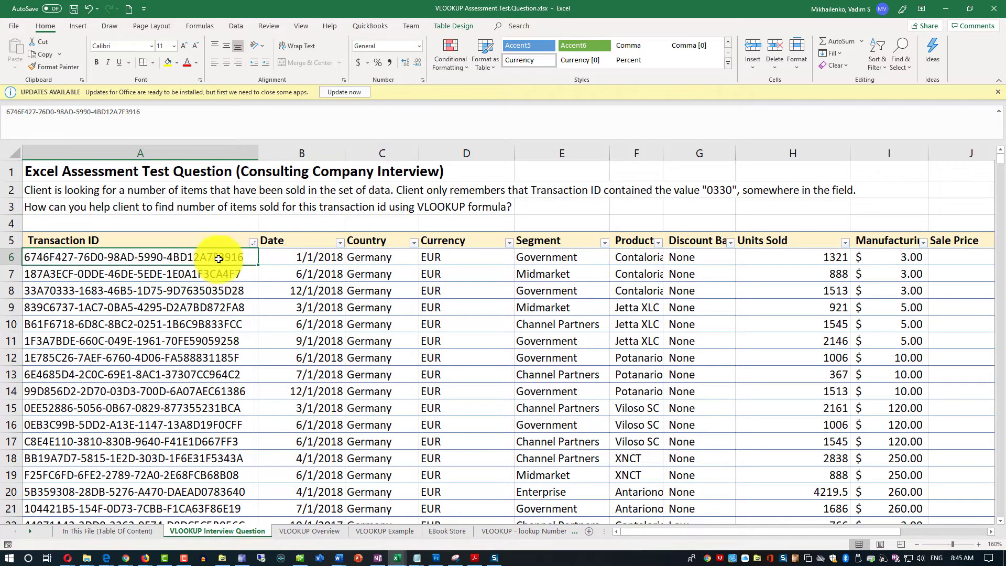
Select the block of transaction IDs in column A, starting from A6.
left_click_drag(218, 259, 242, 514)
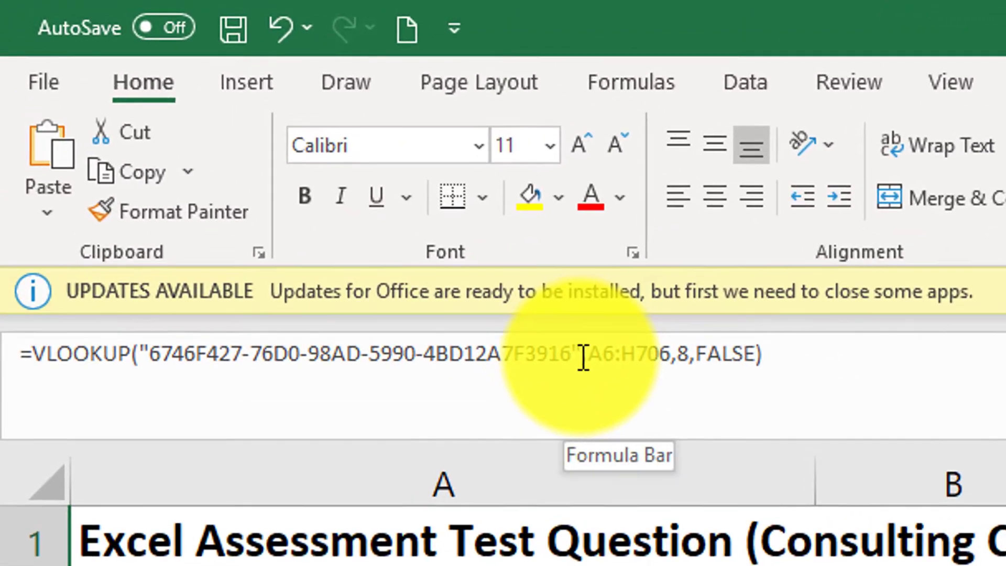
Commit E1's exact-match VLOOKUP on the first transaction ID, returning 1321, then select A6.
left_click_drag(498, 304, 253, 315)
left_click_drag(302, 378, 152, 377)
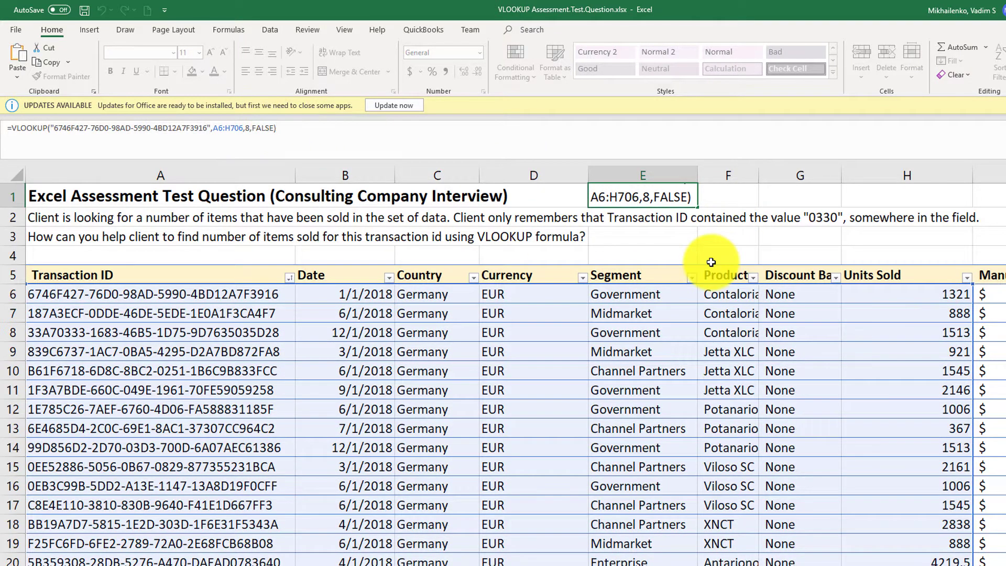
key("ctrl+Return")
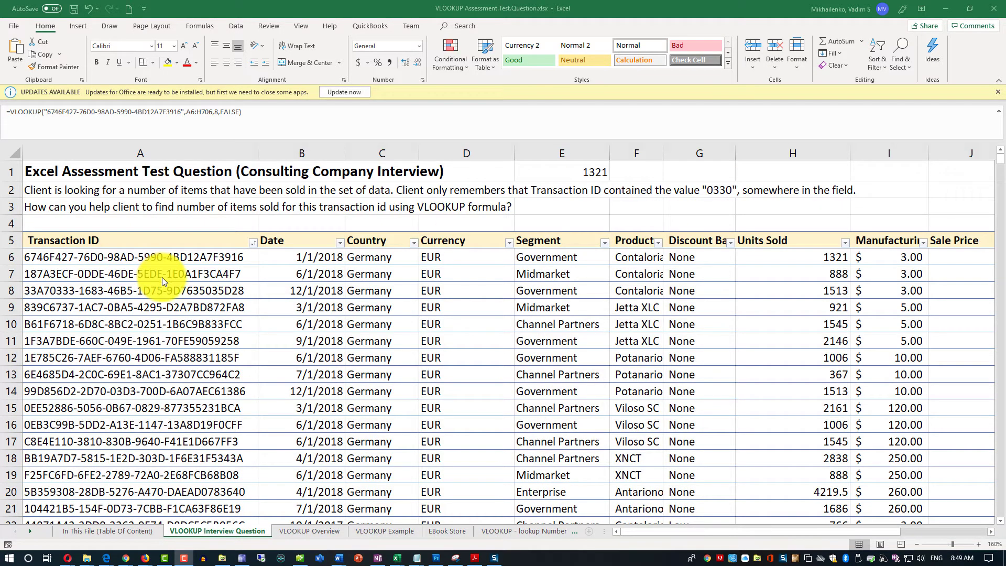
key("alt+Tab")
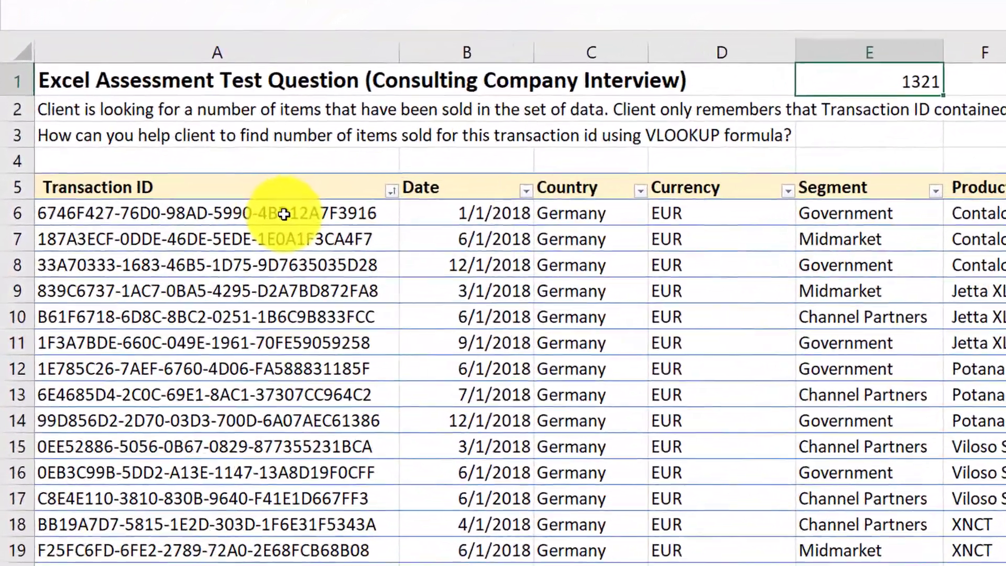
left_click(230, 237)
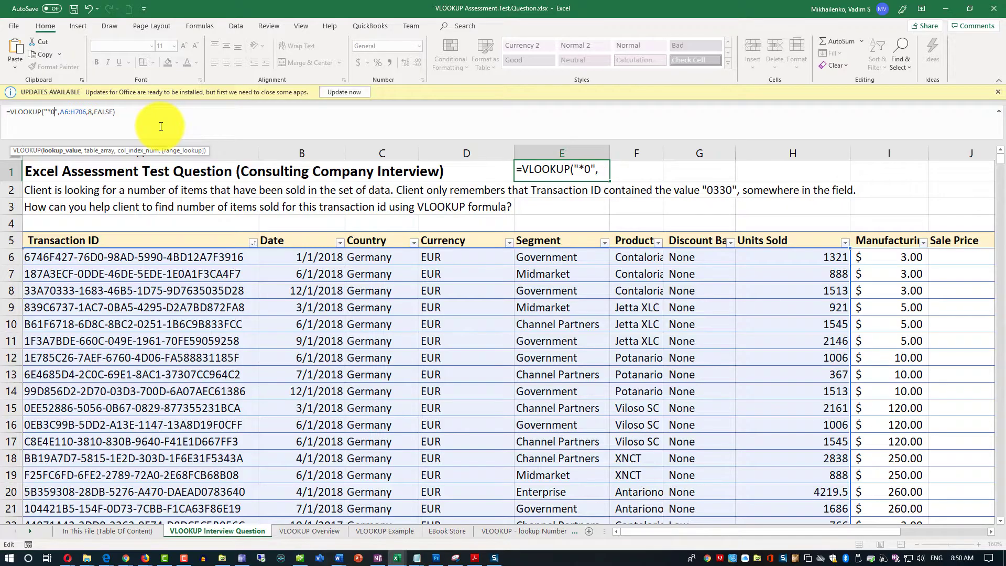
Turn E1's lookup value into the wildcard "*0330*" by typing 330*.
type("330*\",A6:H706,8,FALSE")
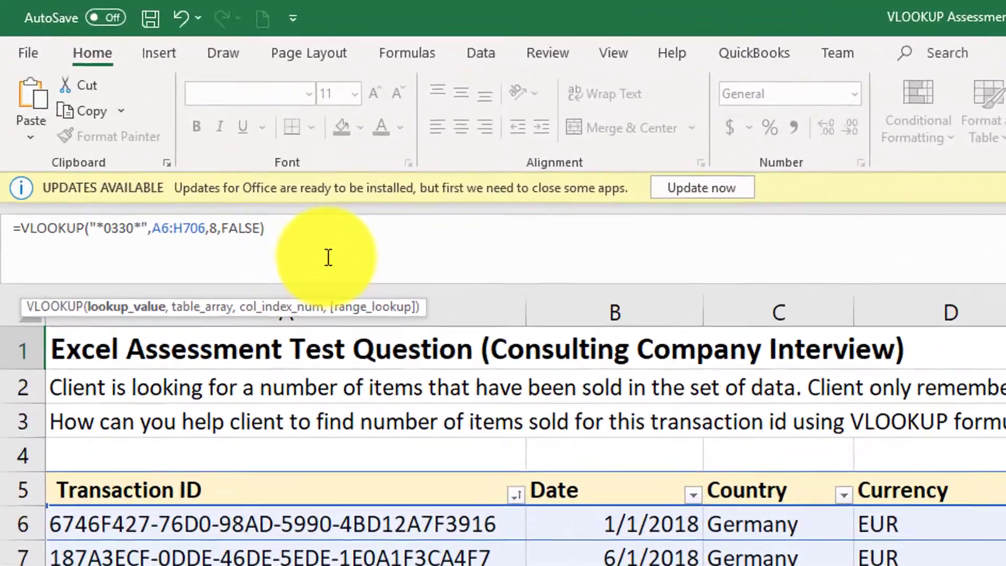
type("*")
Commit E1's "*0330*" wildcard lookup returning 3165, then find 3165 in the data with Find.
key("Return")
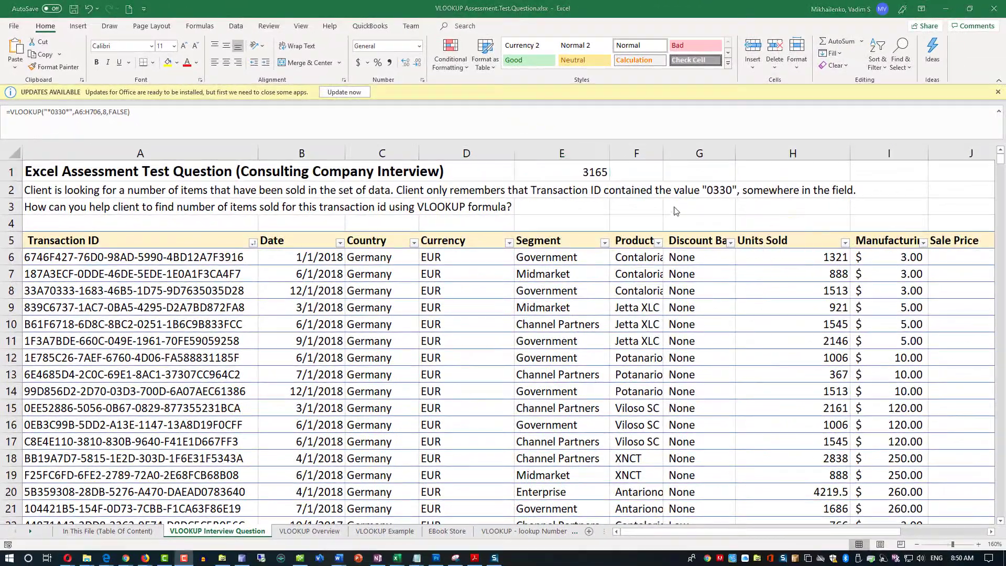
key("ctrl+f")
type("3165")
left_click(406, 504)
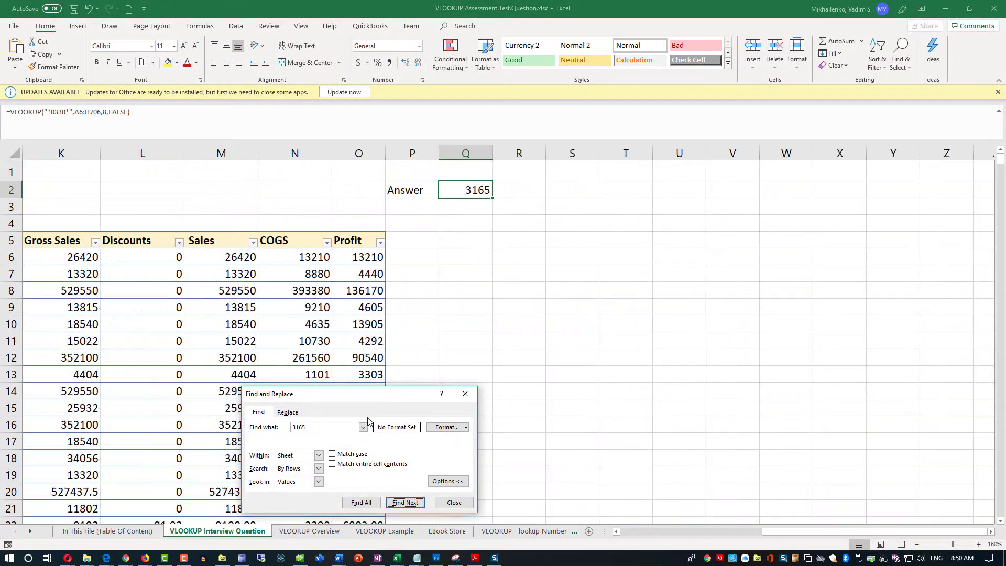
left_click(407, 504)
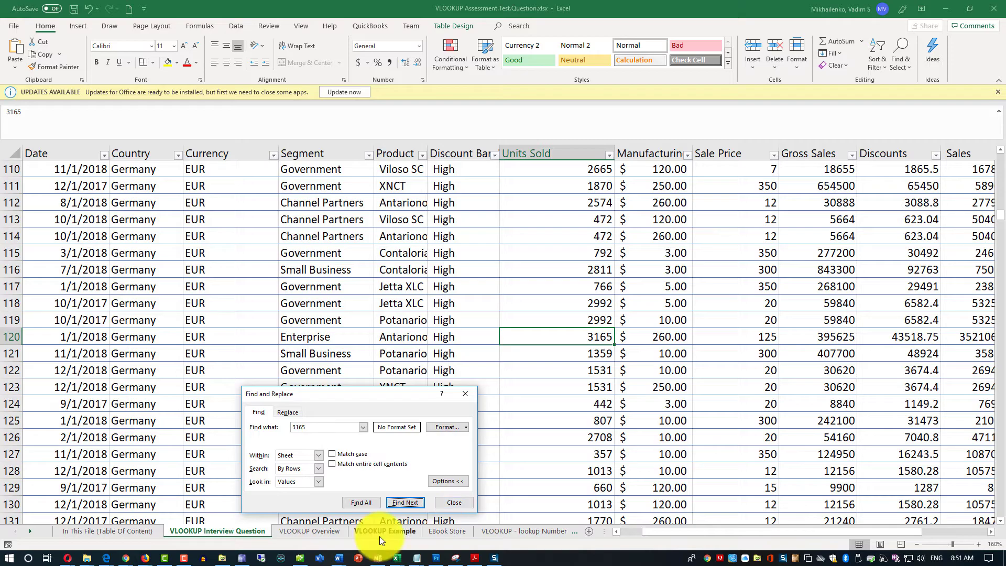
scroll(691, 540, "left", 2)
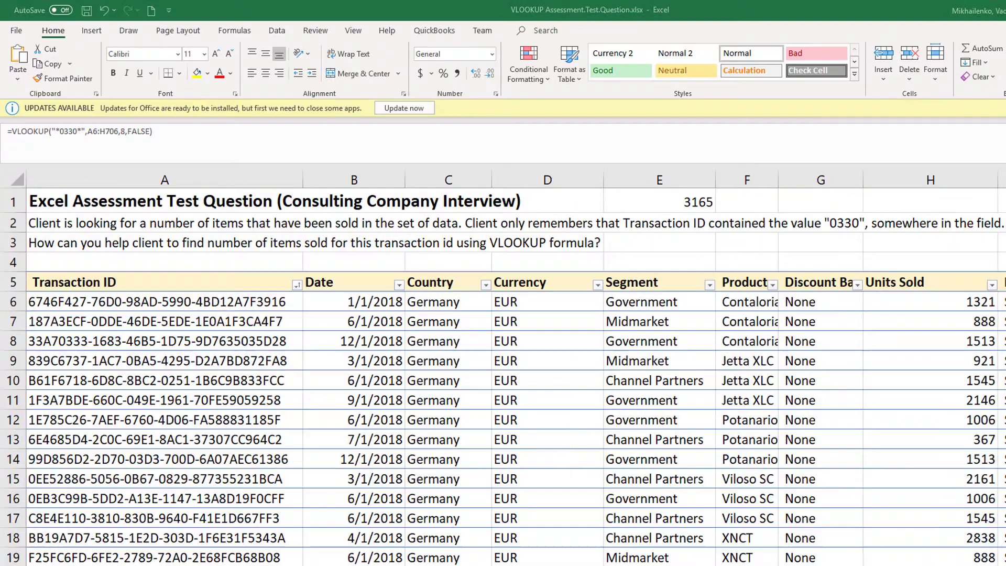
Review E1's formula arguments: table range A6:H706, column index 8 and FALSE for exact match.
left_click(80, 131)
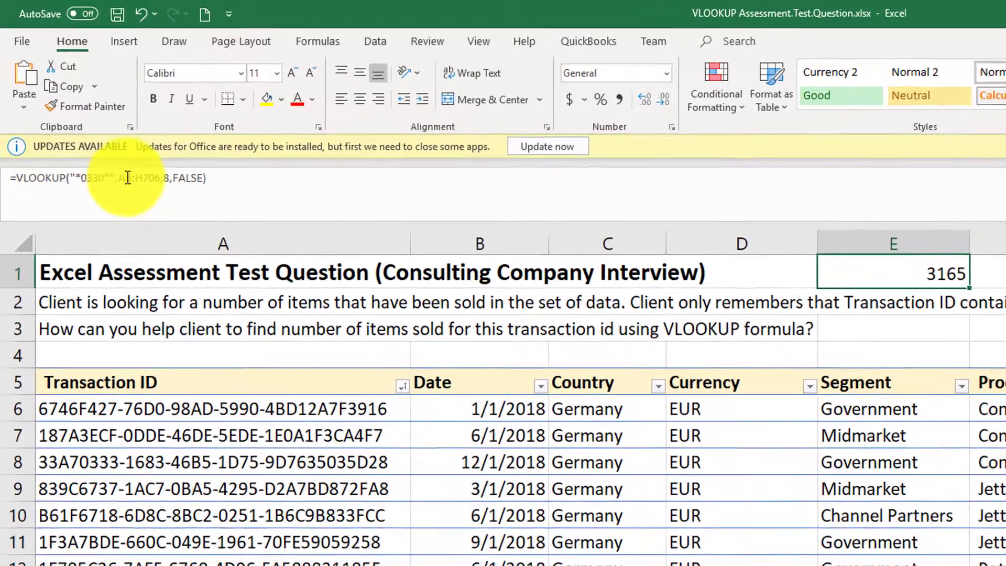
left_click(127, 160)
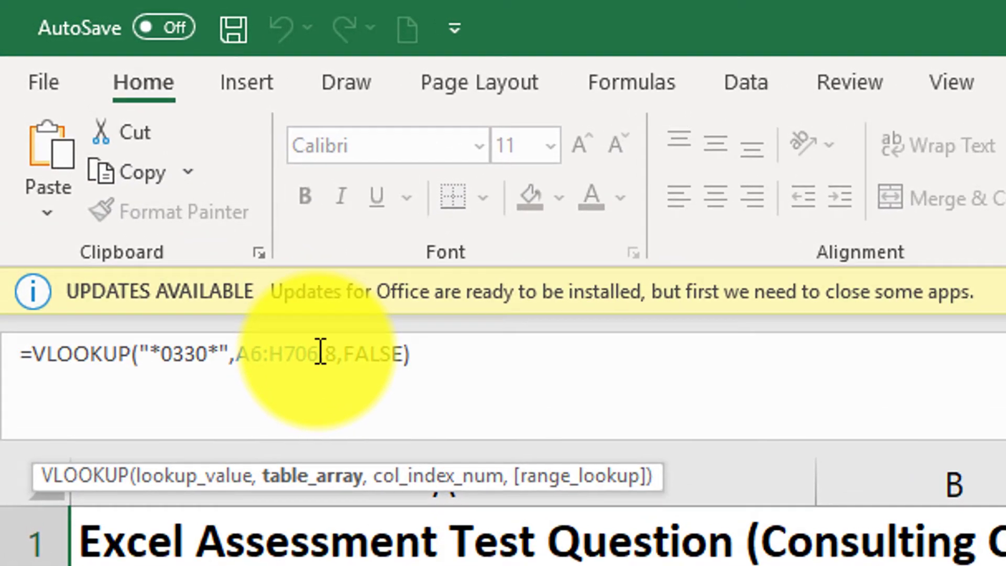
key("Left")
key("Left")
key("Left")
key("Left")
key("Left")
key("Left")
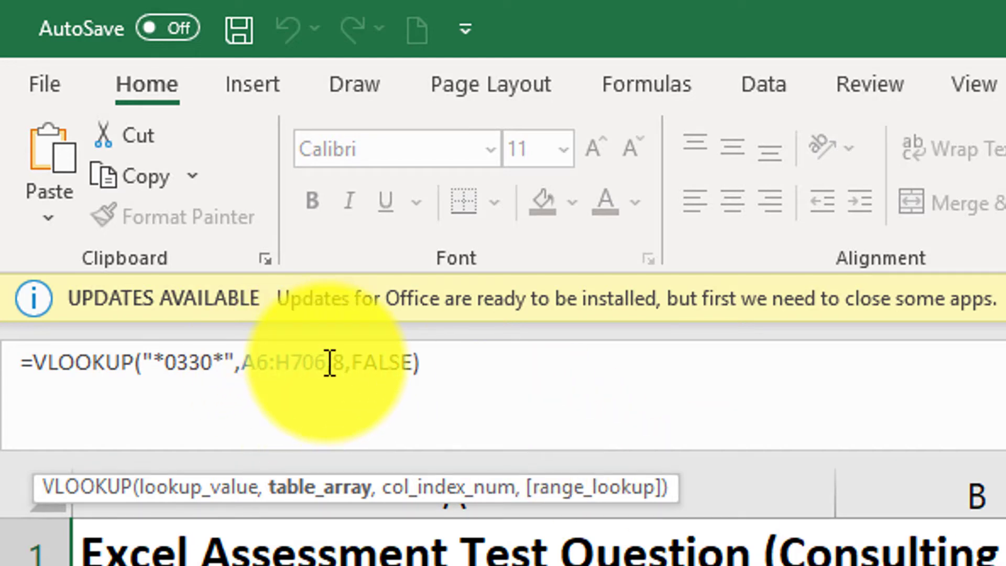
left_click_drag(331, 362, 287, 358)
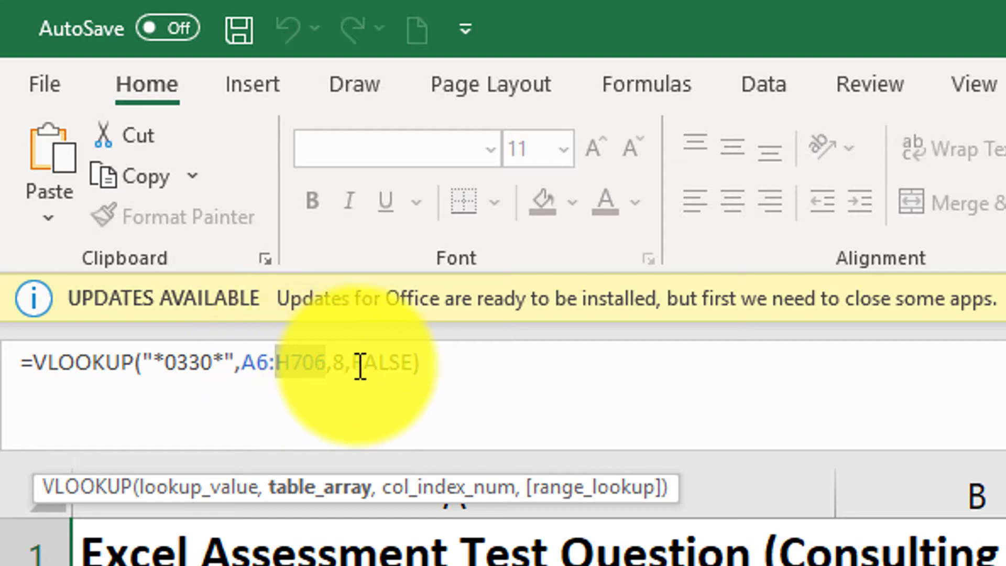
double_click(338, 362)
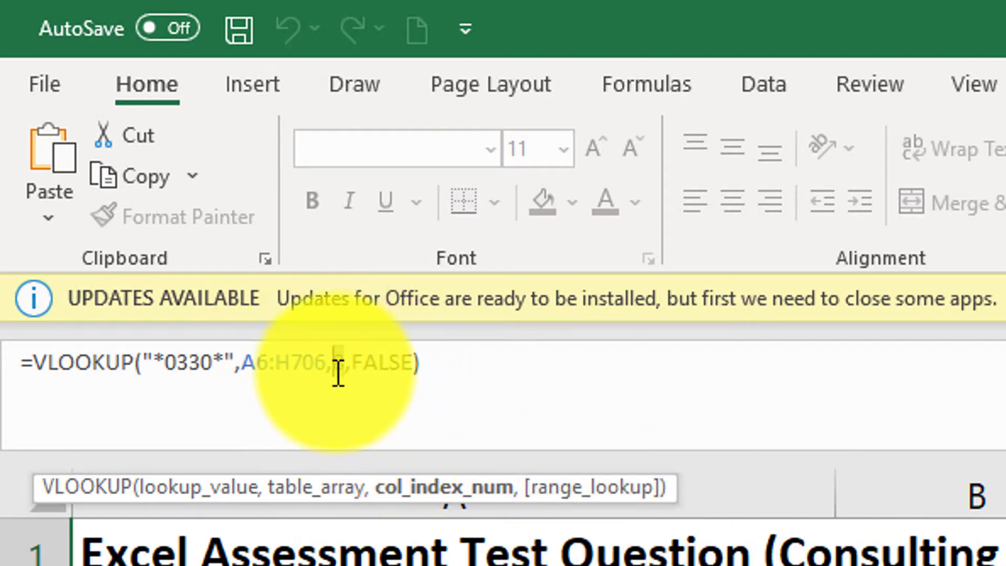
left_click(397, 363)
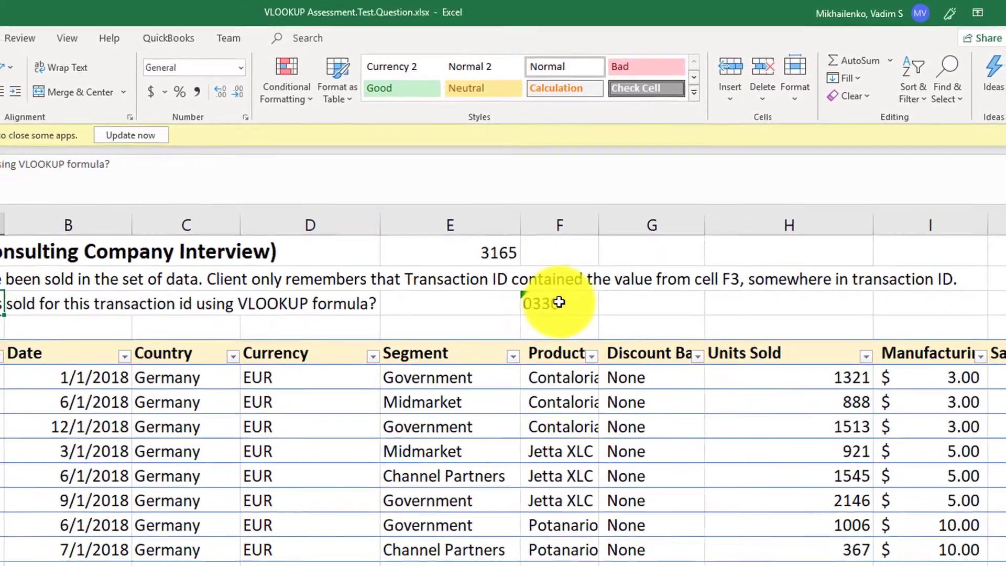
Select the 0330 ID fragment in cell F3.
left_click(559, 302)
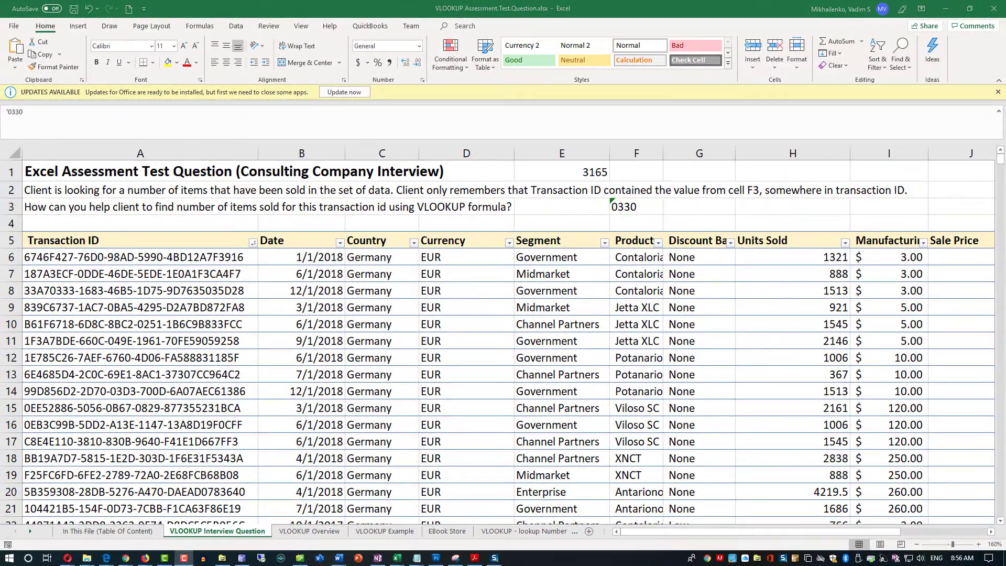
Copy E1's wildcard lookup into F1 and widen column F to show the result.
left_click(589, 173)
key("ctrl+c")
left_click(636, 172)
key("ctrl+v")
left_click_drag(663, 153, 691, 156)
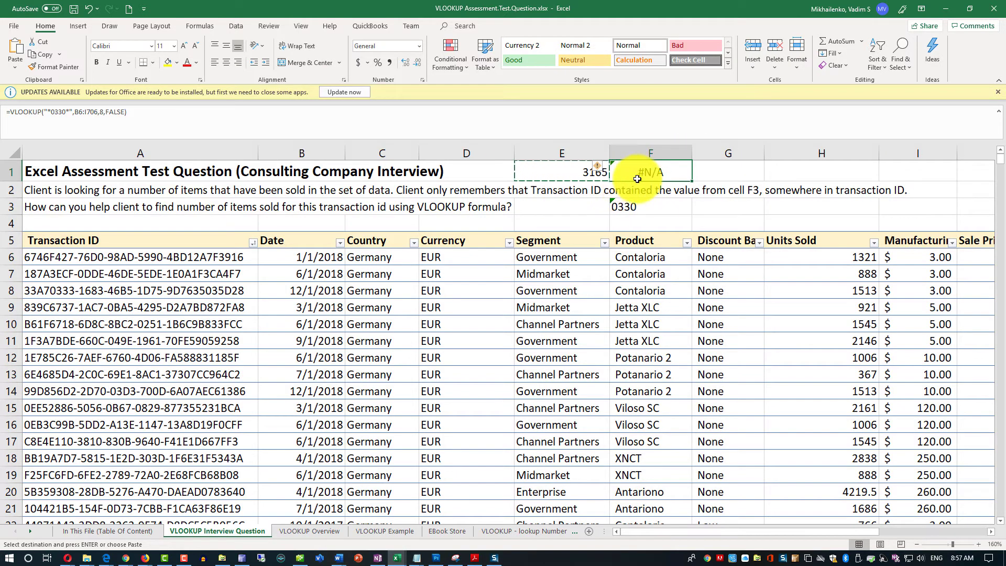
Edit F1's shifted table range B6:I706 back to start at column A and confirm.
left_click(79, 113)
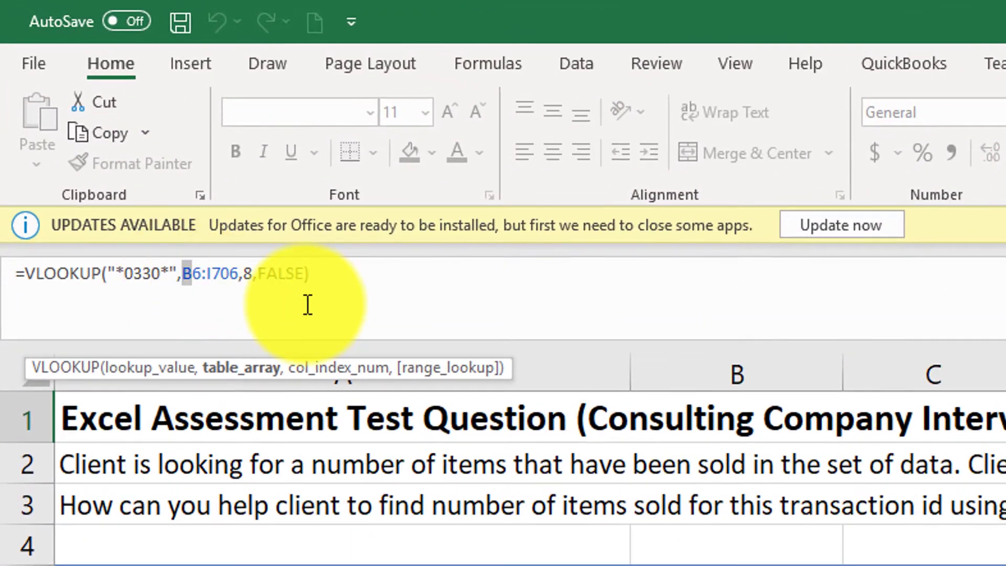
type("A")
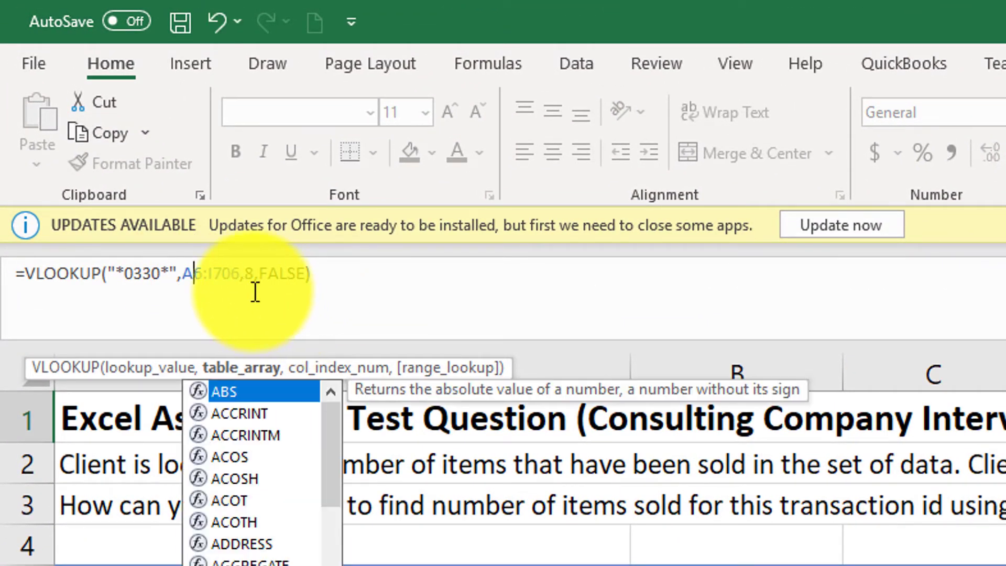
left_click(214, 274)
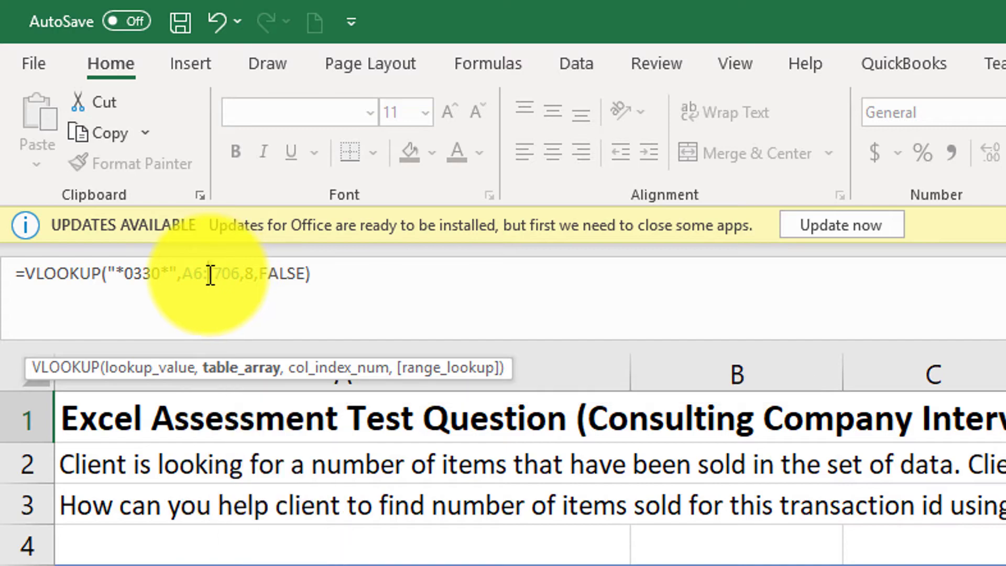
type("A")
left_click(510, 266)
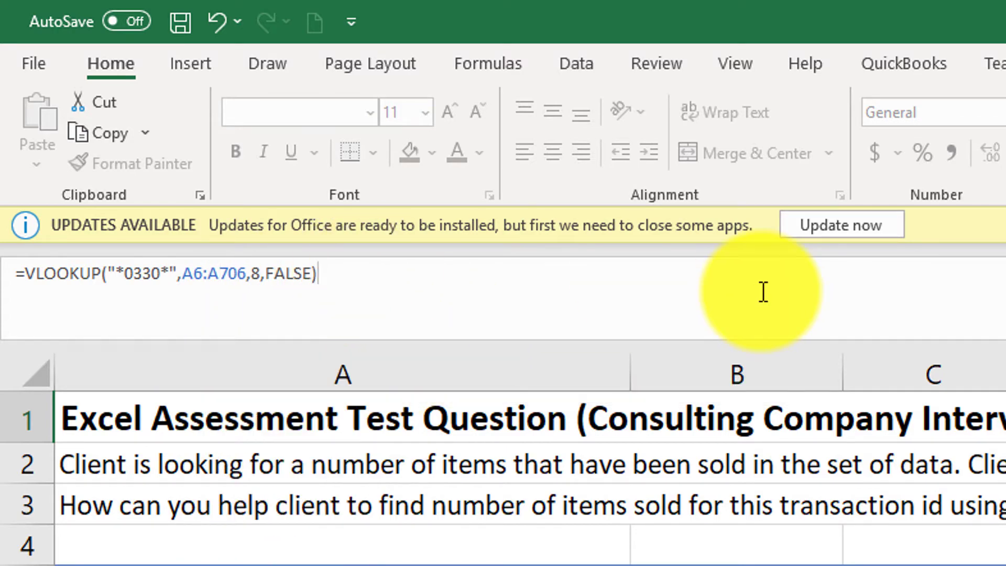
key("Return")
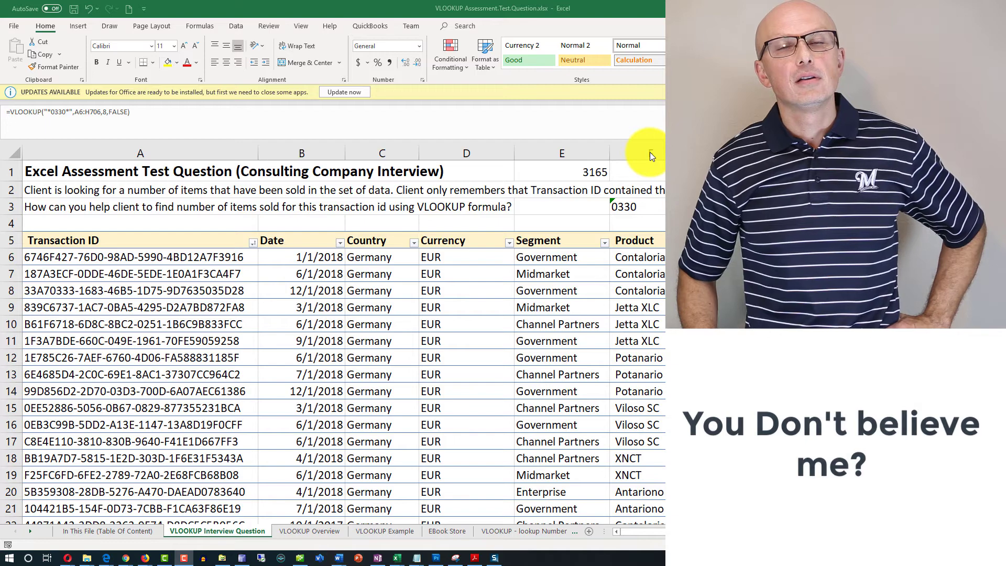
Edit F1's formula to =VLOOKUP("*" & F3 & "*",A6:H706,8,FALSE), replacing the hard-coded 0330.
left_click(630, 207)
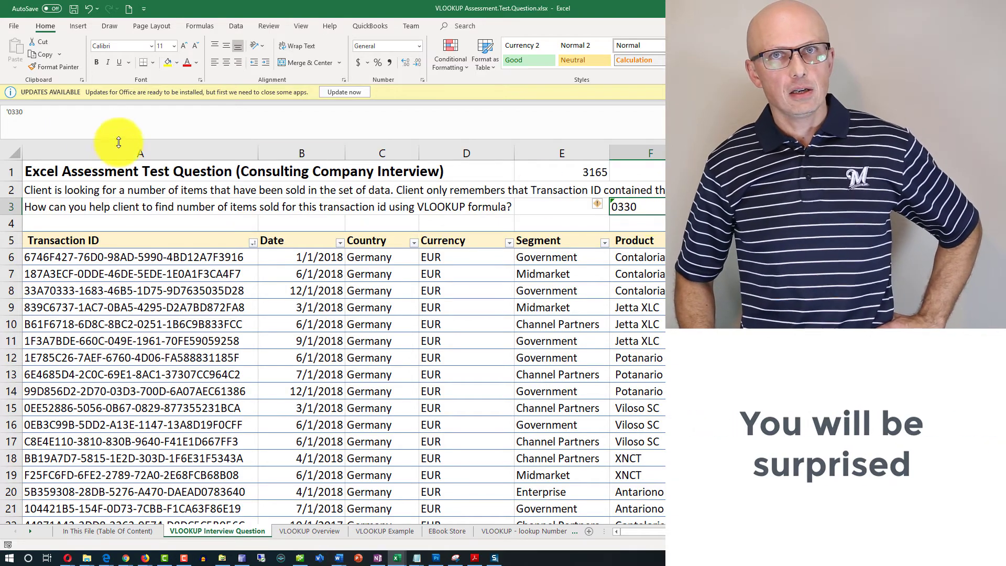
left_click(651, 172)
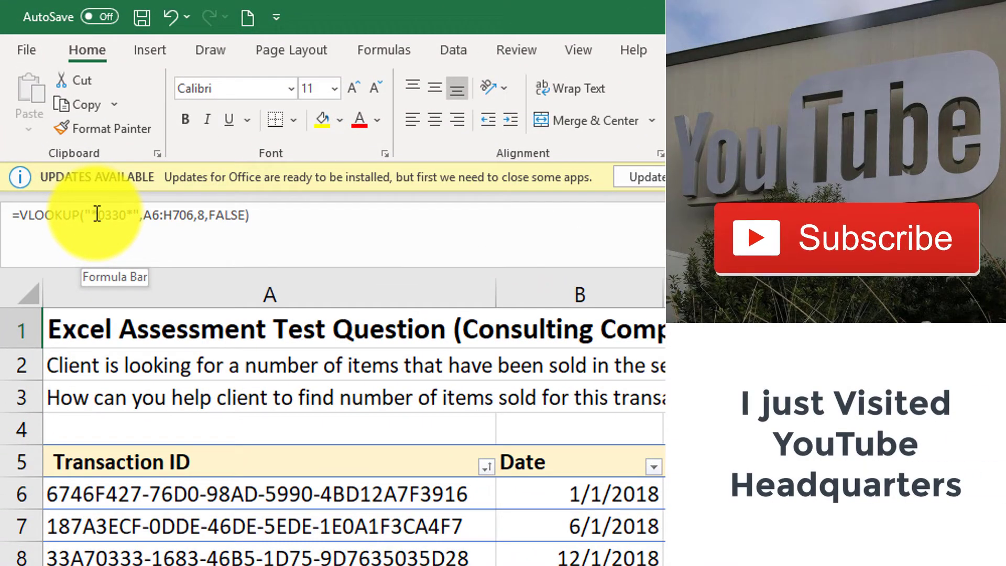
left_click(97, 215)
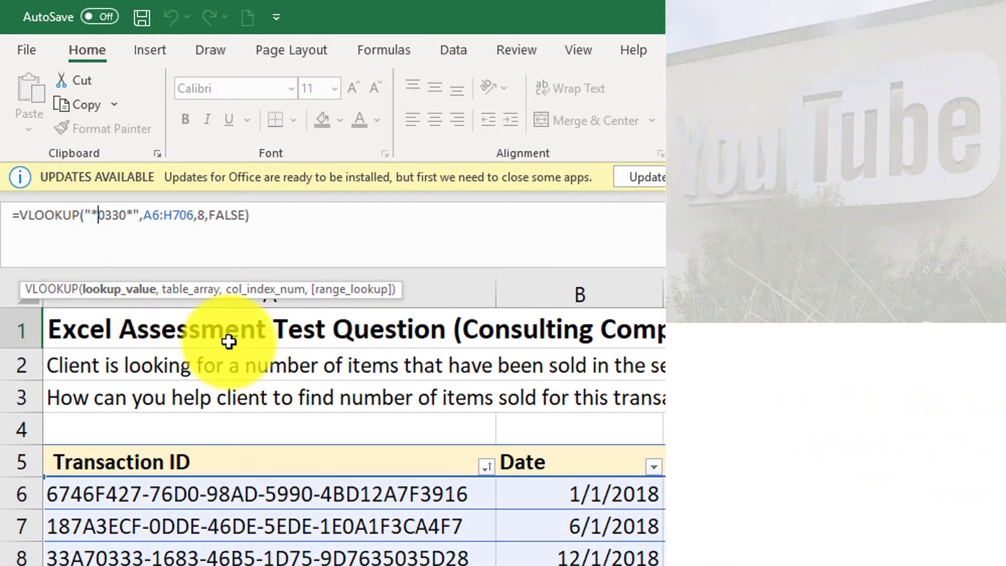
type("\" & ")
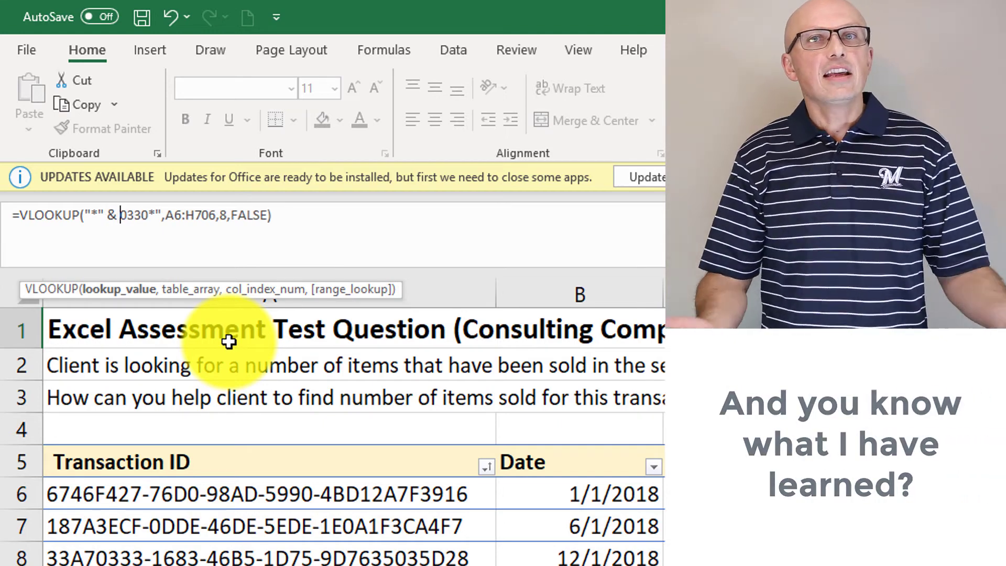
type("F3")
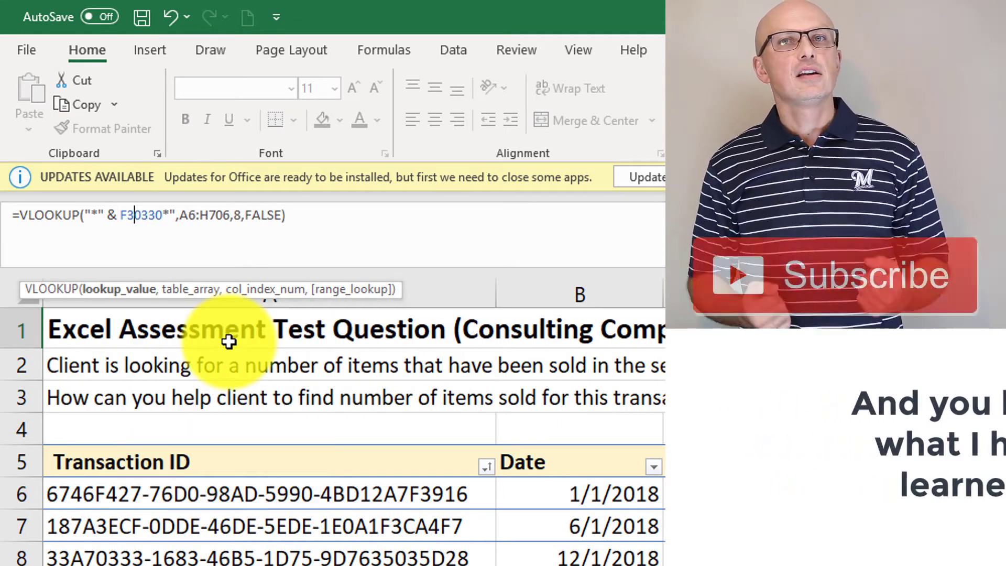
key("Delete")
key("Delete")
key("Delete")
key("Delete")
key("Delete")
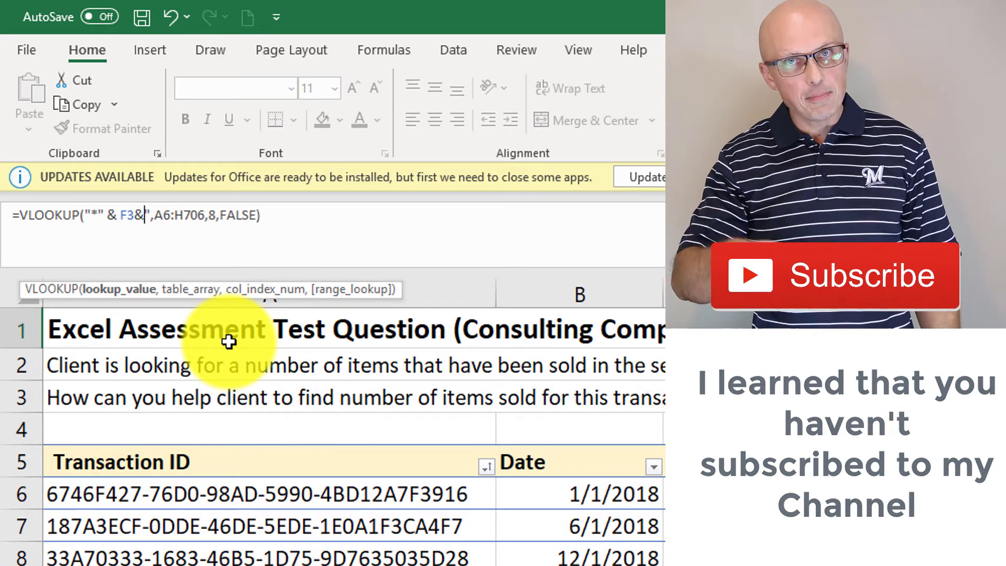
type("\"*")
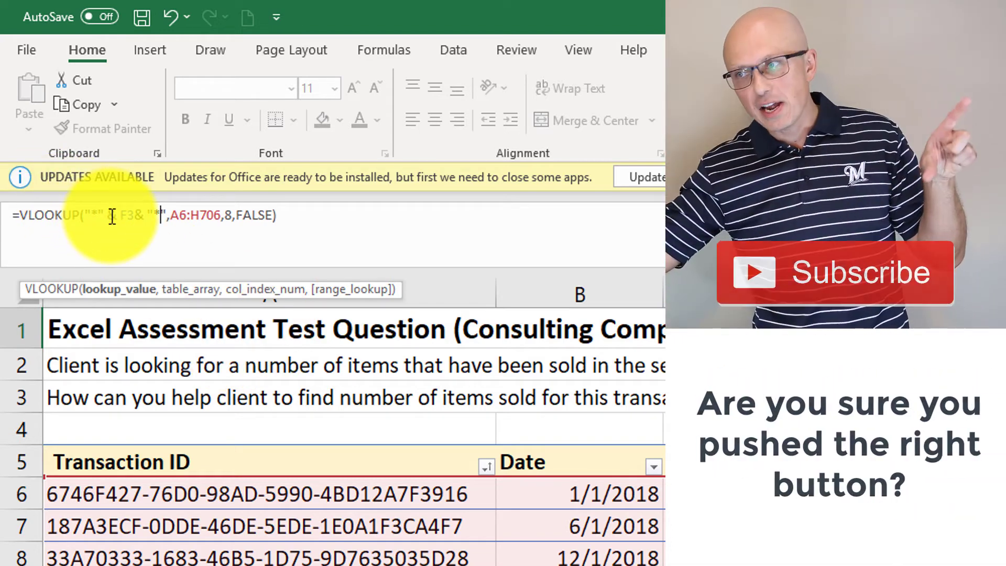
left_click(131, 217)
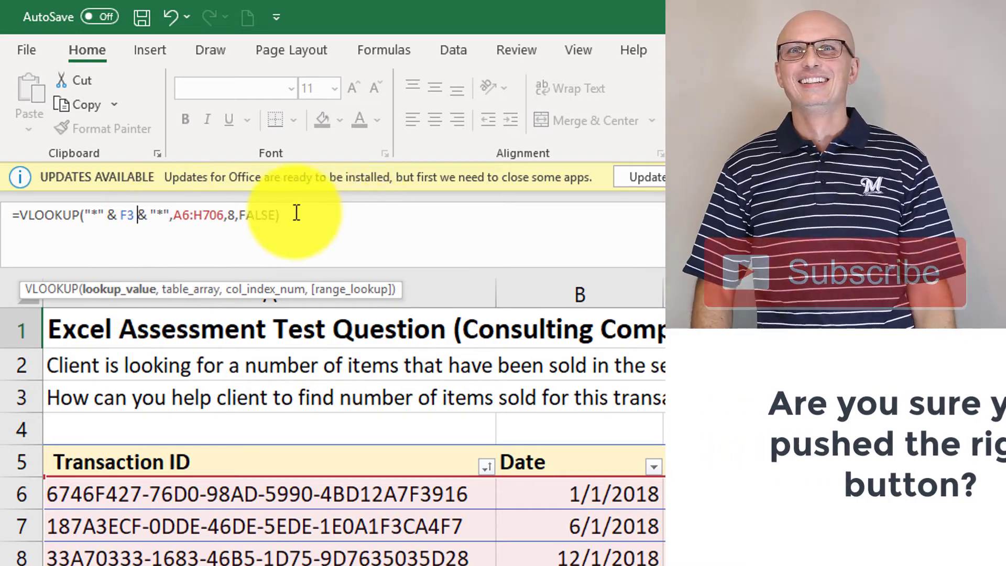
key("End")
Commit F1's wildcard lookup so it returns 3165, then select F3's 0330 value.
key("Return")
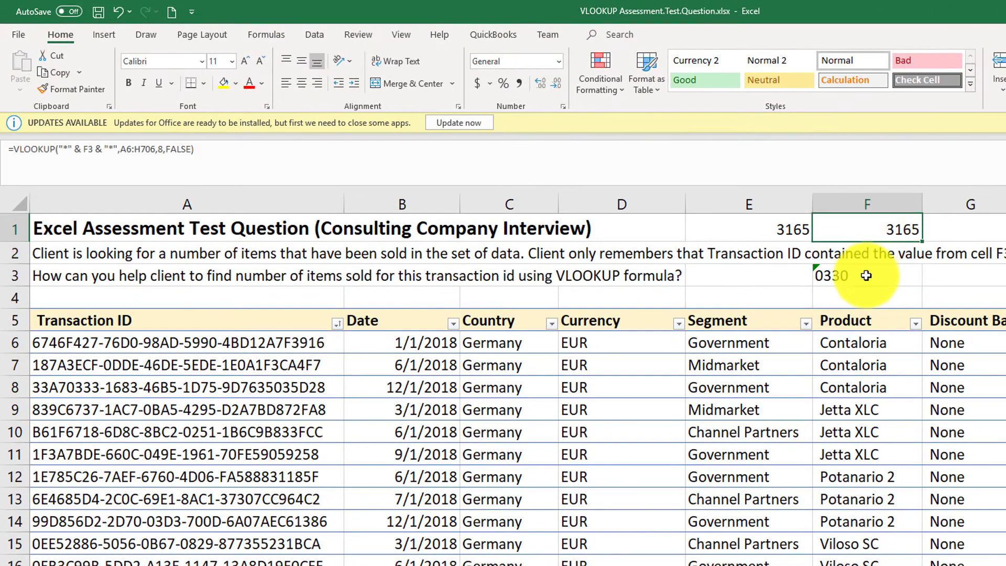
left_click(850, 277)
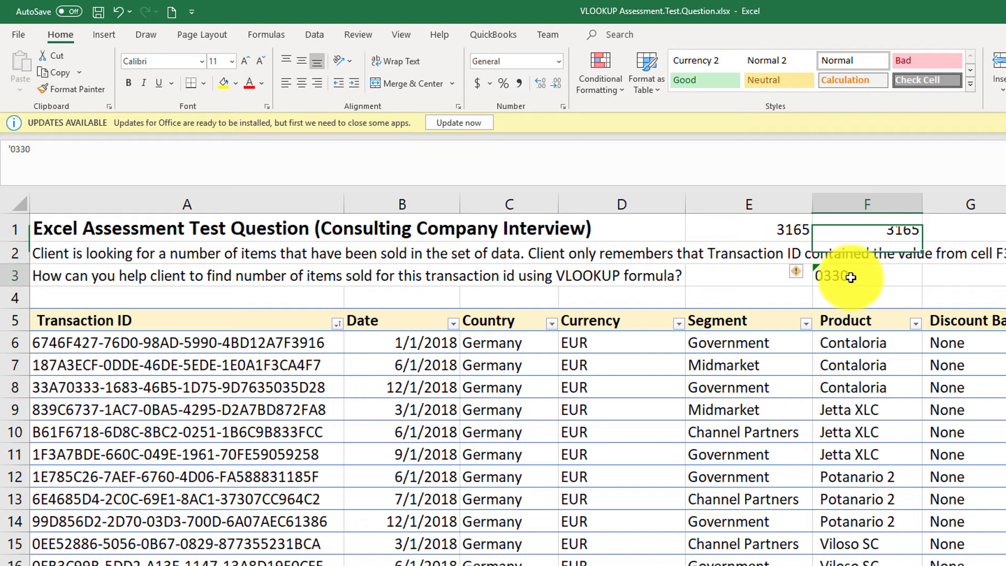